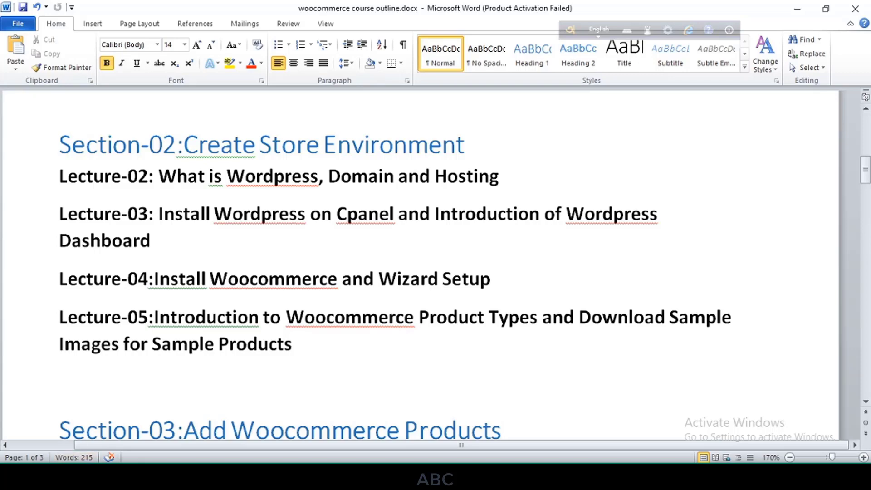
Switch to the store's WordPress admin in Firefox and open the form for adding a new product.
{"action": "key", "text": "alt+Tab"}
{"action": "mouse_move", "coordinate": [87, 216]}
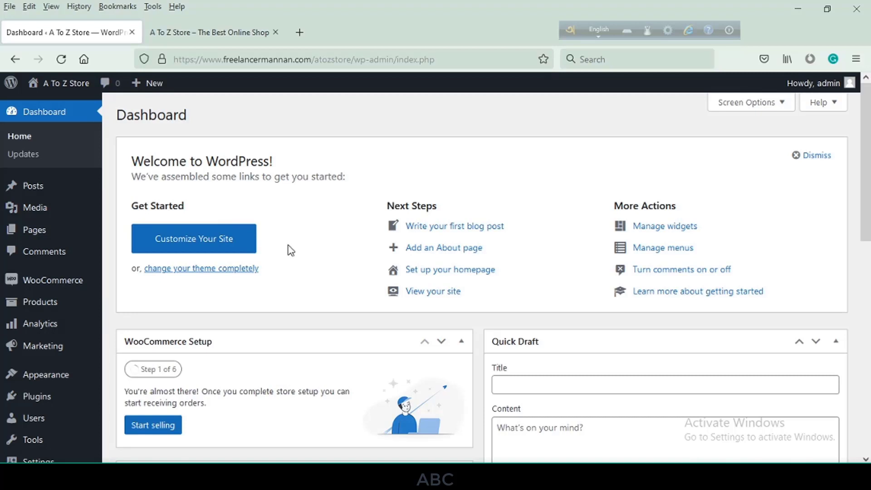
{"action": "mouse_move", "coordinate": [74, 290]}
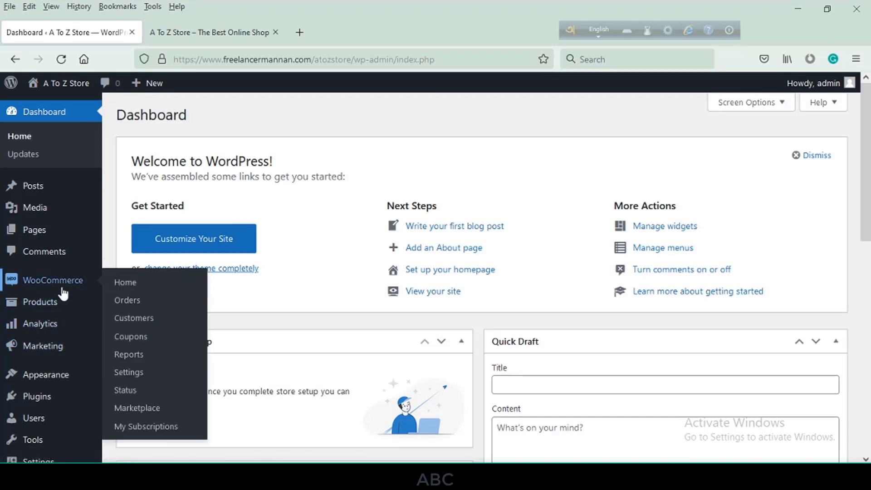
{"action": "mouse_move", "coordinate": [42, 309]}
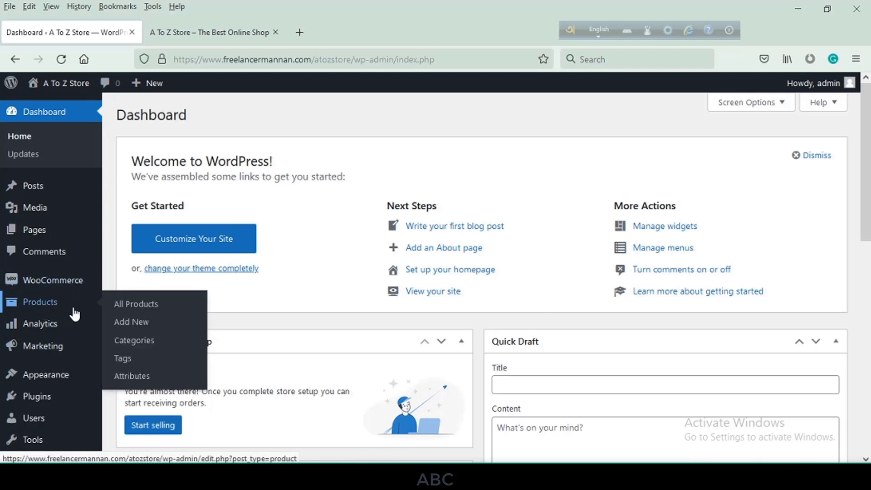
{"action": "mouse_move", "coordinate": [59, 356]}
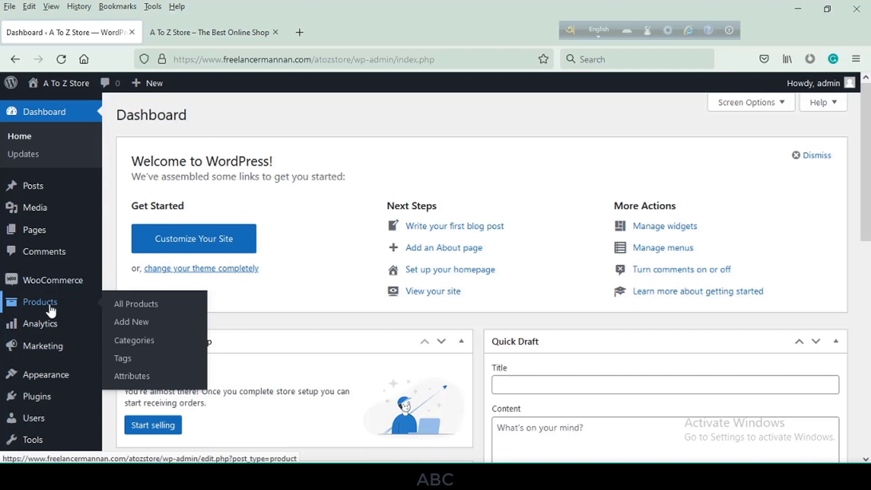
{"action": "left_click", "coordinate": [131, 323]}
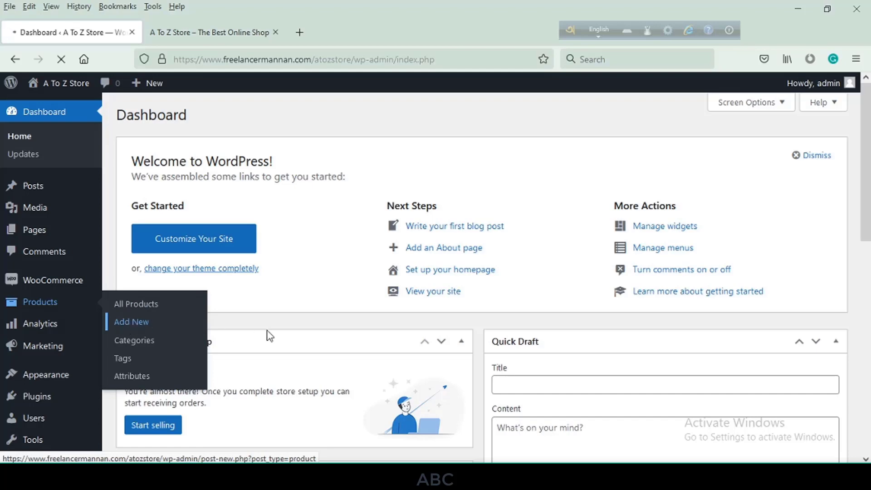
Examine the new product form, from the name and description fields to the product data and short description.
{"action": "scroll", "coordinate": [298, 241], "scroll_direction": "down", "scroll_amount": 8}
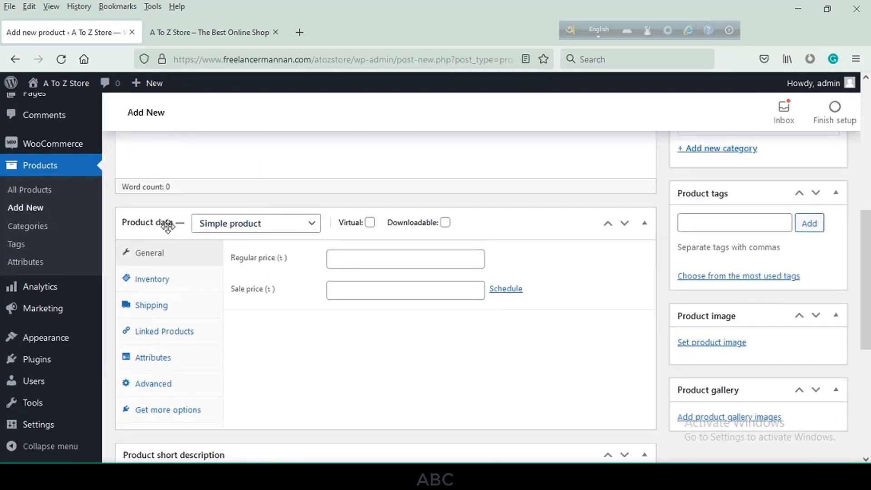
{"action": "left_click", "coordinate": [310, 229]}
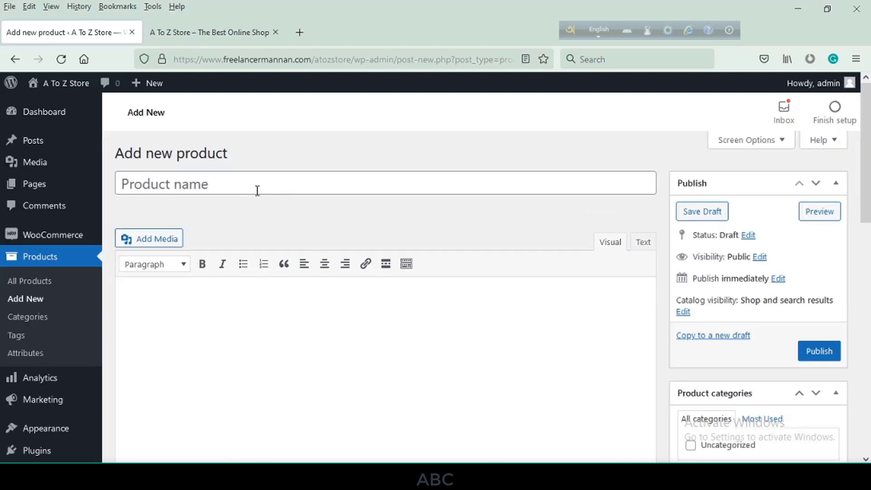
{"action": "scroll", "coordinate": [396, 208], "scroll_direction": "down", "scroll_amount": 5}
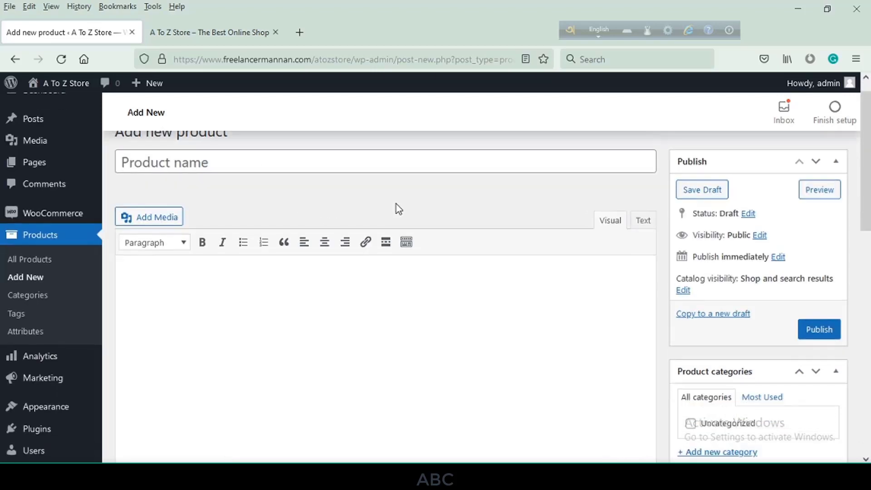
{"action": "scroll", "coordinate": [401, 221], "scroll_direction": "down", "scroll_amount": 8}
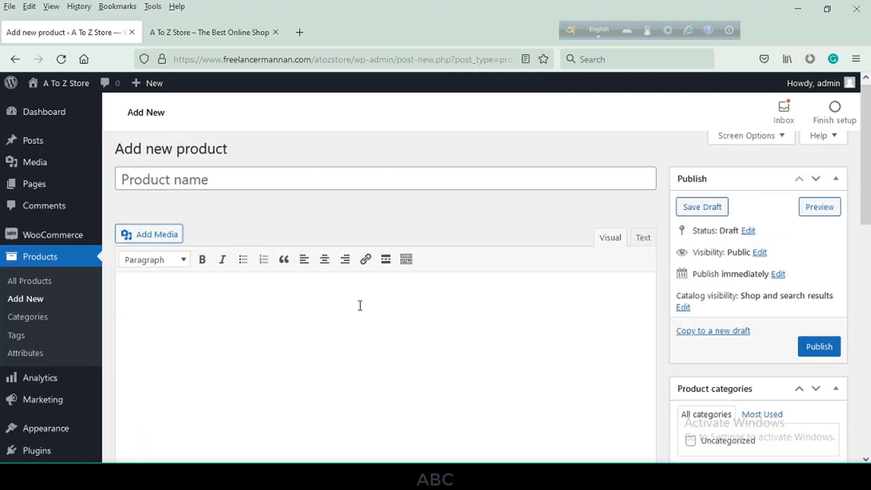
{"action": "scroll", "coordinate": [386, 318], "scroll_direction": "down", "scroll_amount": 5}
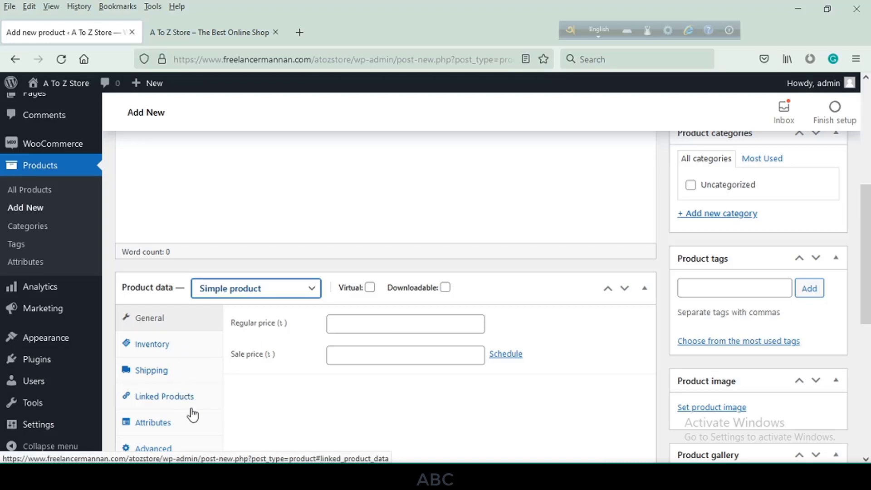
{"action": "scroll", "coordinate": [526, 331], "scroll_direction": "up", "scroll_amount": 2}
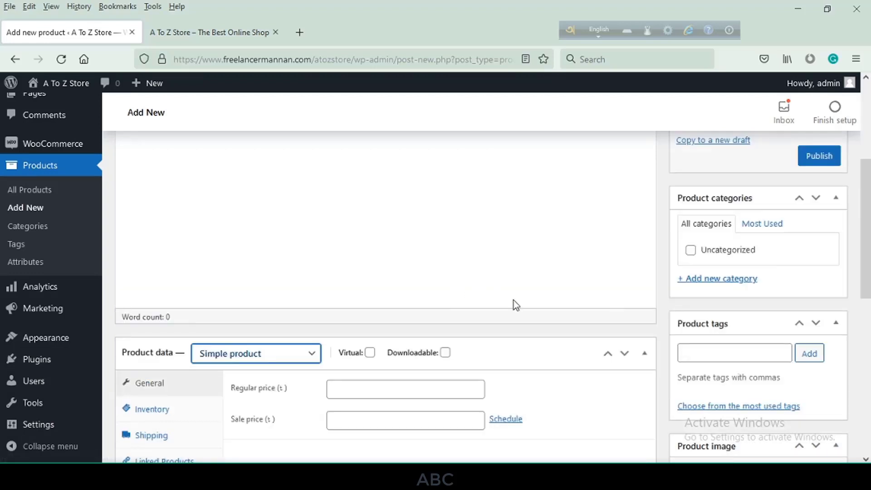
{"action": "scroll", "coordinate": [739, 352], "scroll_direction": "down", "scroll_amount": 6}
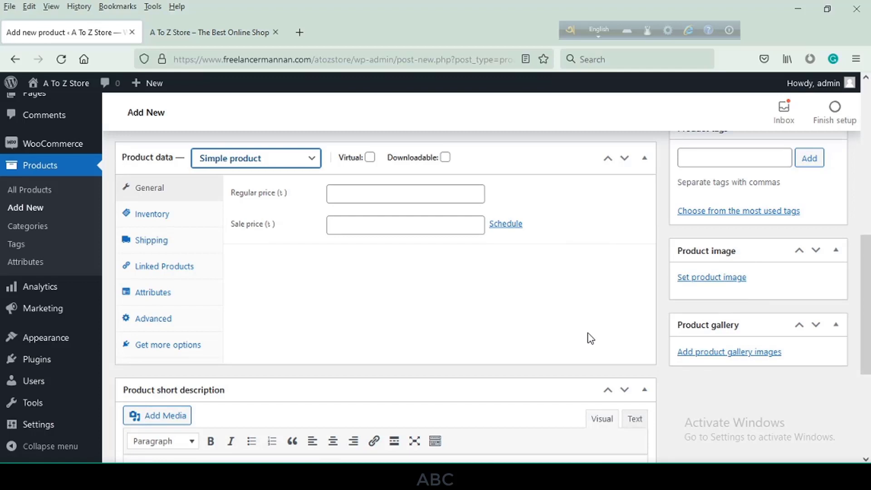
Try the External/Affiliate product type to view its Product URL and Button text fields, and return the type to Simple product.
{"action": "left_click", "coordinate": [313, 161]}
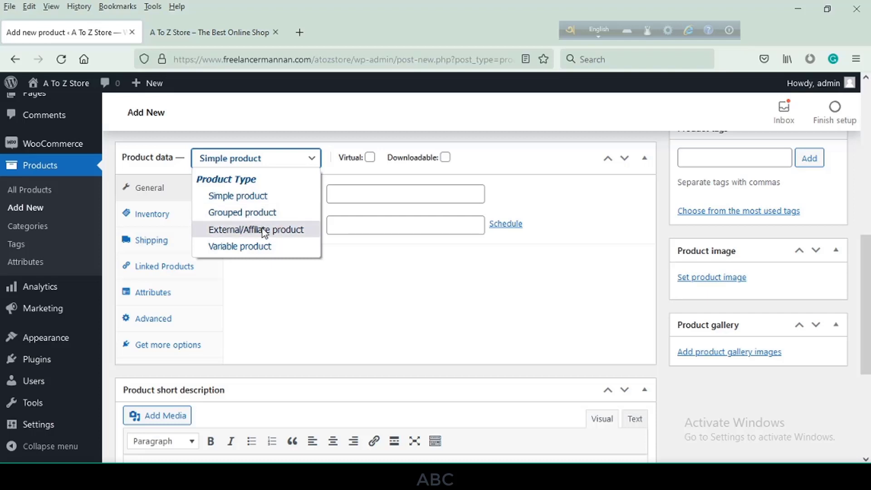
{"action": "left_click", "coordinate": [290, 233]}
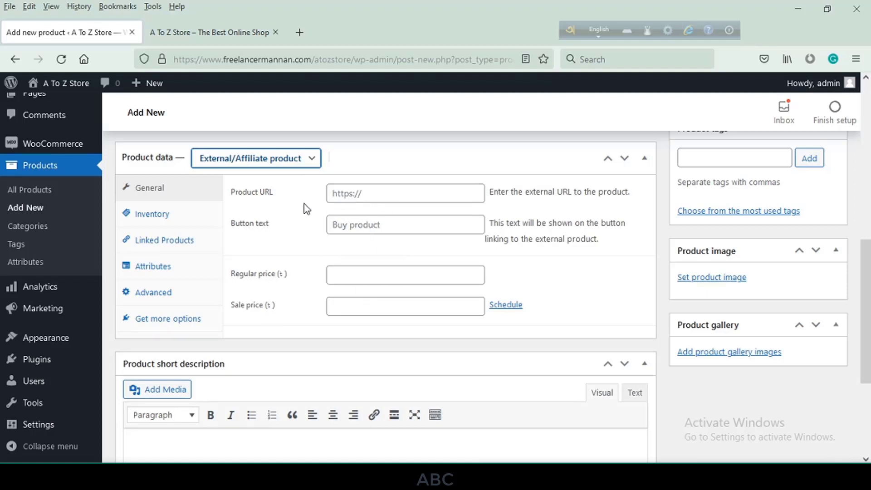
{"action": "left_click", "coordinate": [375, 188]}
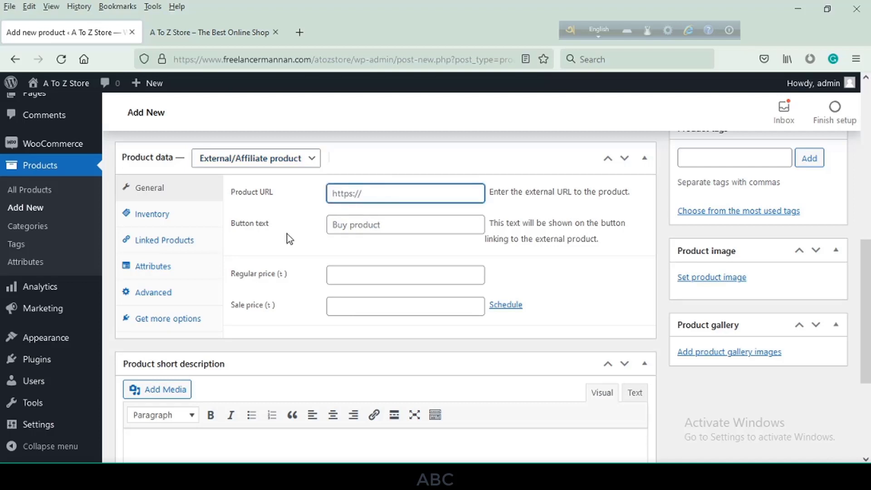
{"action": "left_click", "coordinate": [365, 222]}
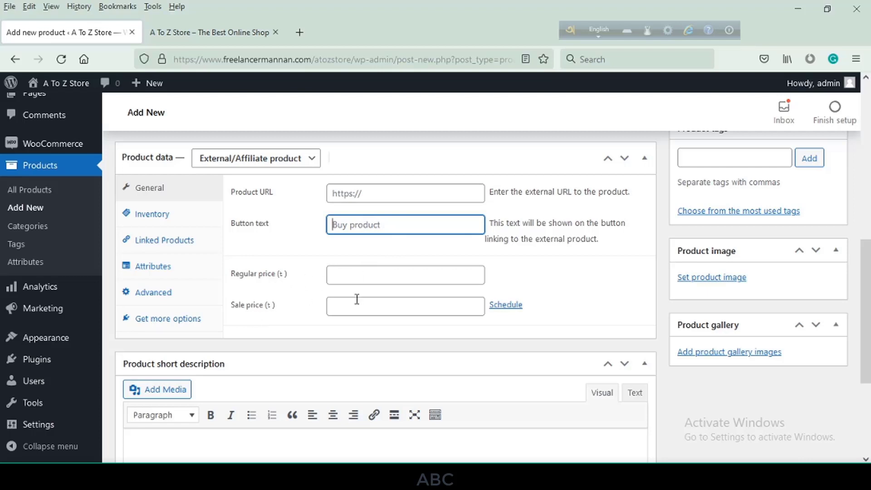
{"action": "scroll", "coordinate": [375, 303], "scroll_direction": "up", "scroll_amount": 3}
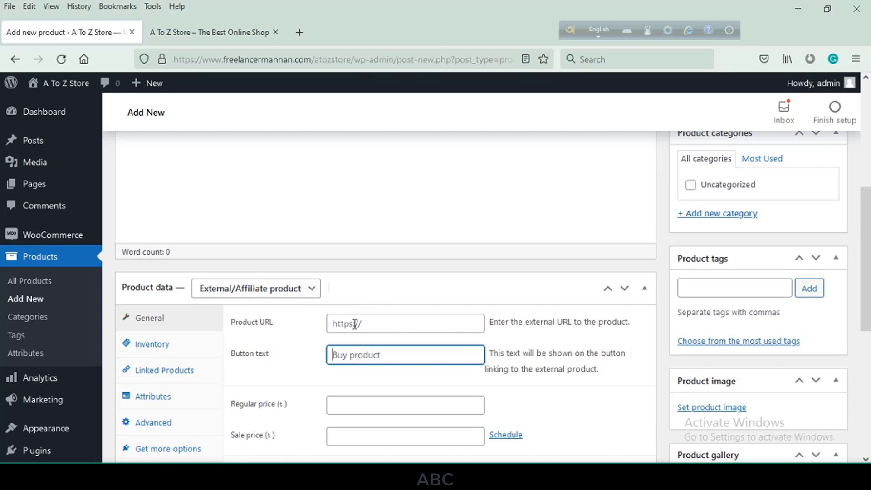
{"action": "scroll", "coordinate": [348, 324], "scroll_direction": "down", "scroll_amount": 2}
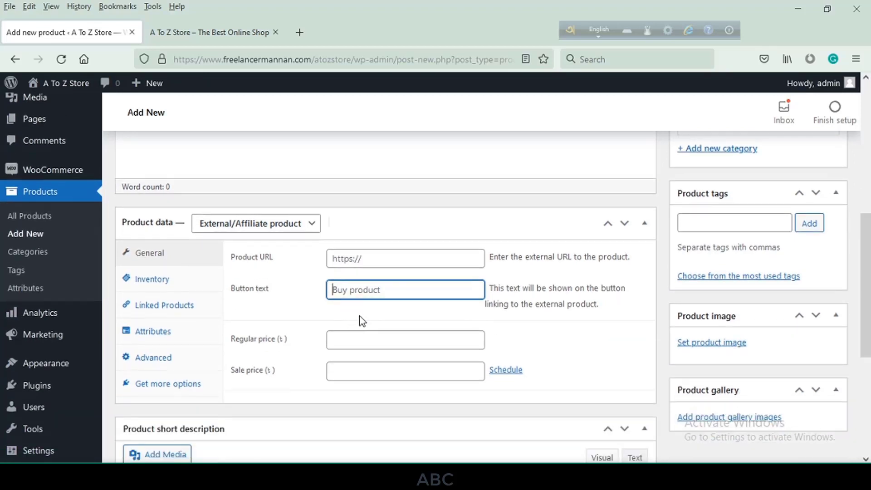
{"action": "left_click", "coordinate": [302, 227]}
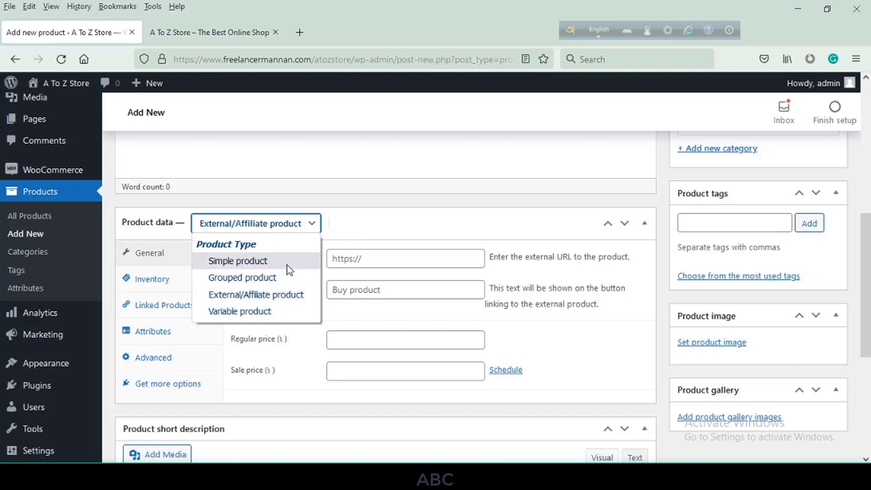
{"action": "left_click", "coordinate": [251, 264]}
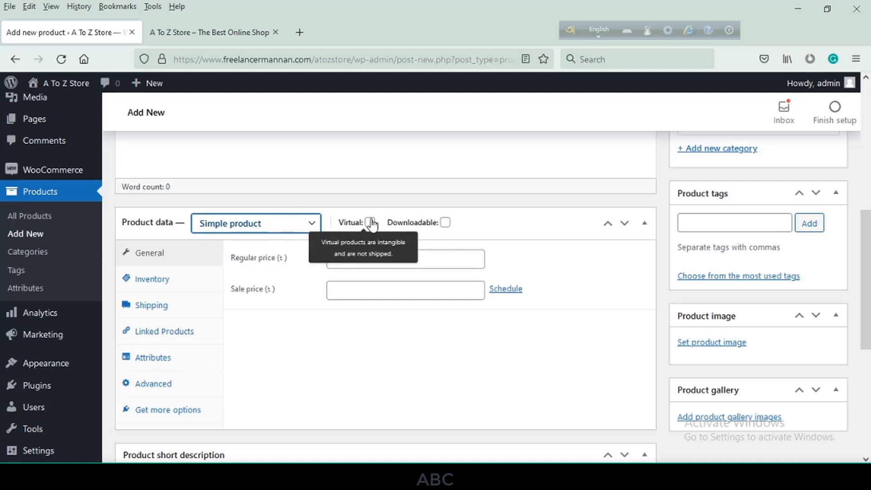
Toggle the Virtual and Downloadable options of the simple product on and off to compare their effect on the product data.
{"action": "scroll", "coordinate": [372, 225], "scroll_direction": "down", "scroll_amount": 1}
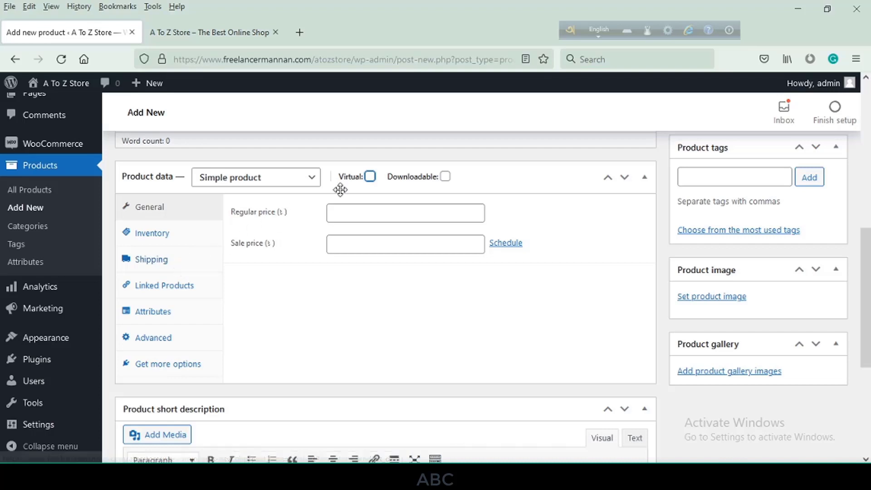
{"action": "left_click", "coordinate": [371, 178]}
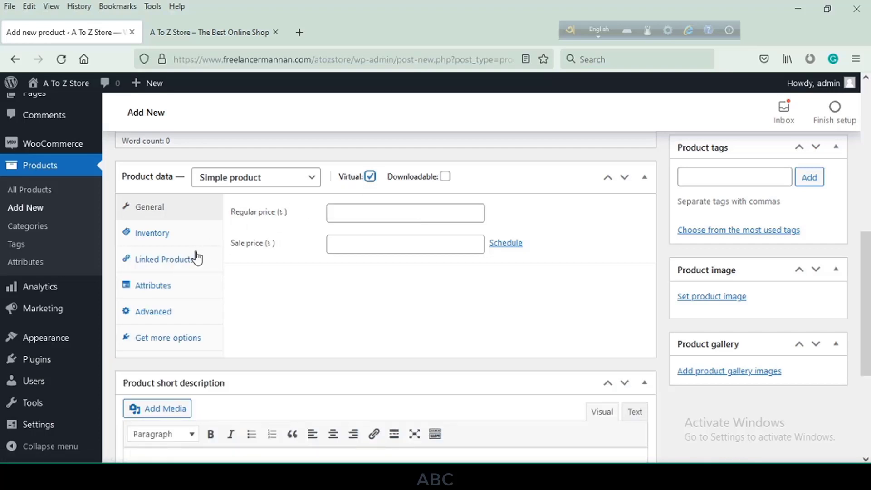
{"action": "left_click", "coordinate": [370, 177]}
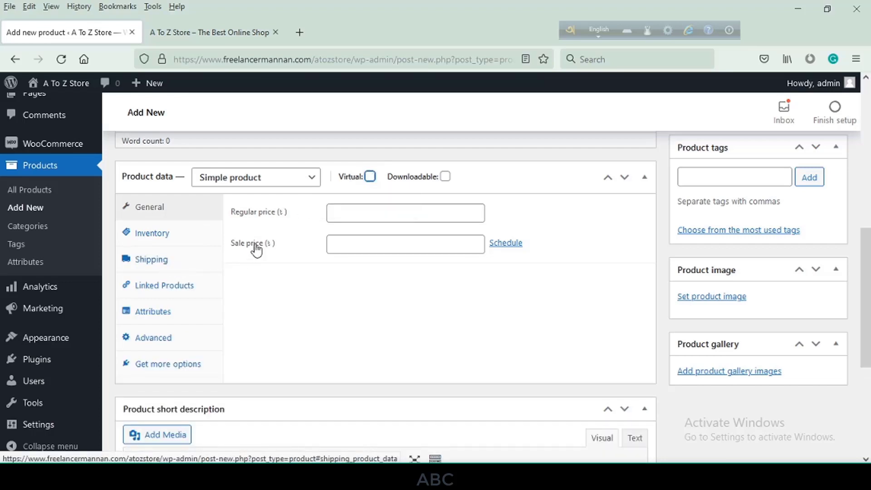
{"action": "left_click", "coordinate": [446, 177]}
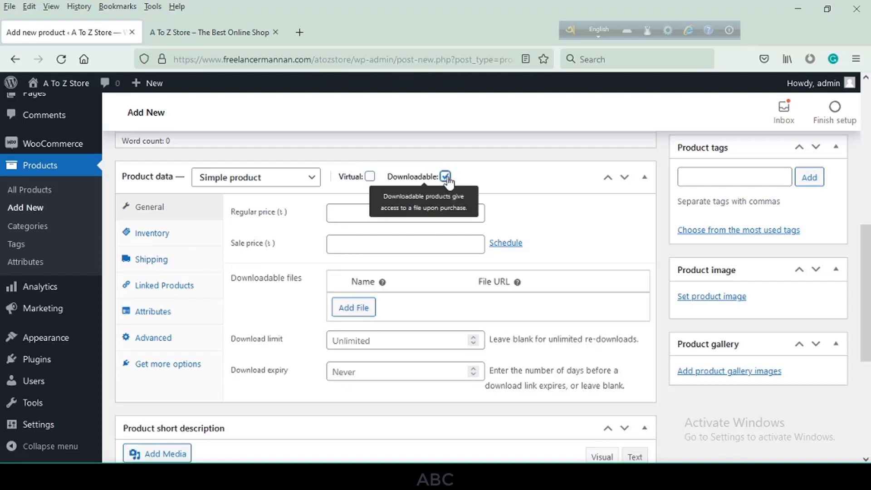
{"action": "left_click", "coordinate": [446, 177]}
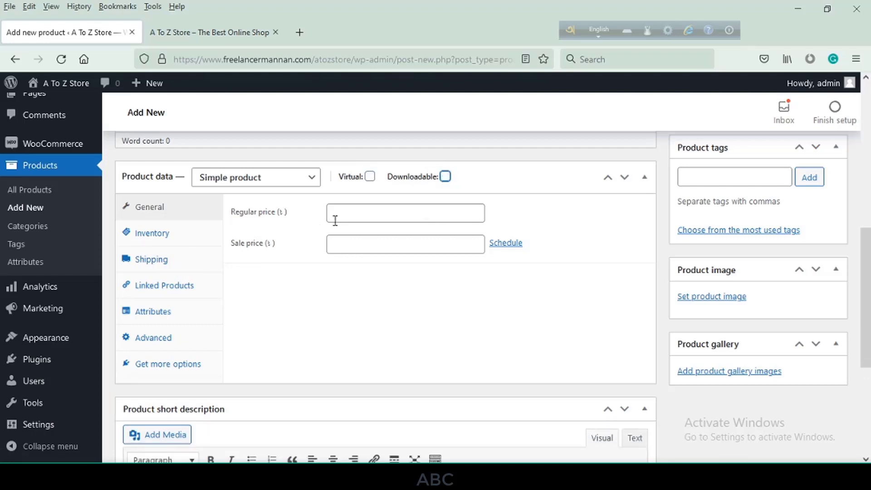
Mark the simple product as Downloadable and add an empty file row to its downloadable files.
{"action": "left_click", "coordinate": [445, 178]}
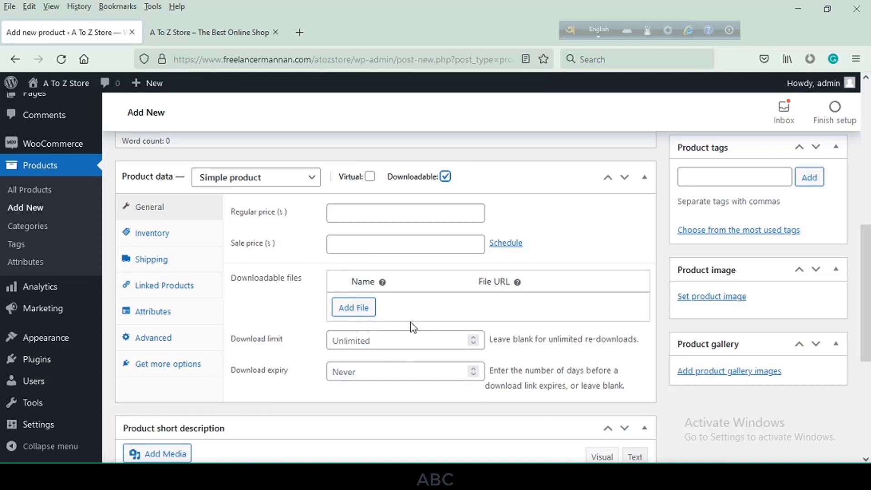
{"action": "left_click", "coordinate": [367, 313]}
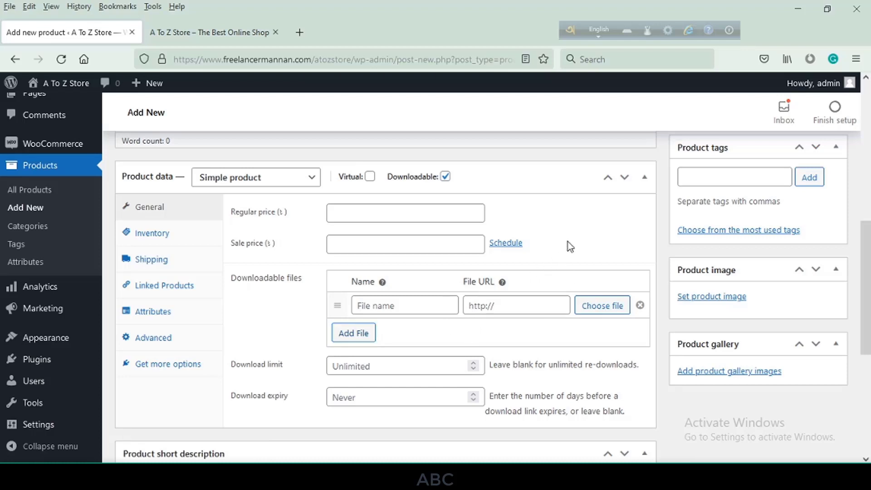
{"action": "scroll", "coordinate": [491, 322], "scroll_direction": "up", "scroll_amount": 2}
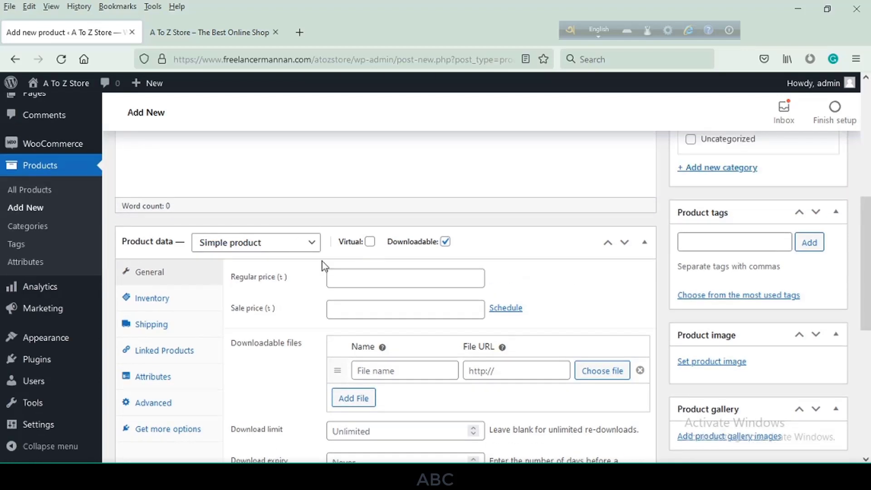
{"action": "left_click", "coordinate": [314, 244]}
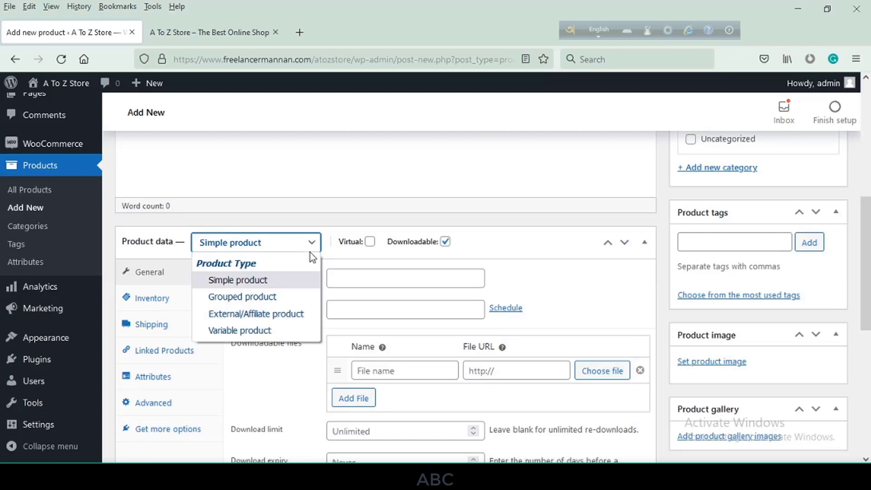
{"action": "left_click", "coordinate": [550, 294]}
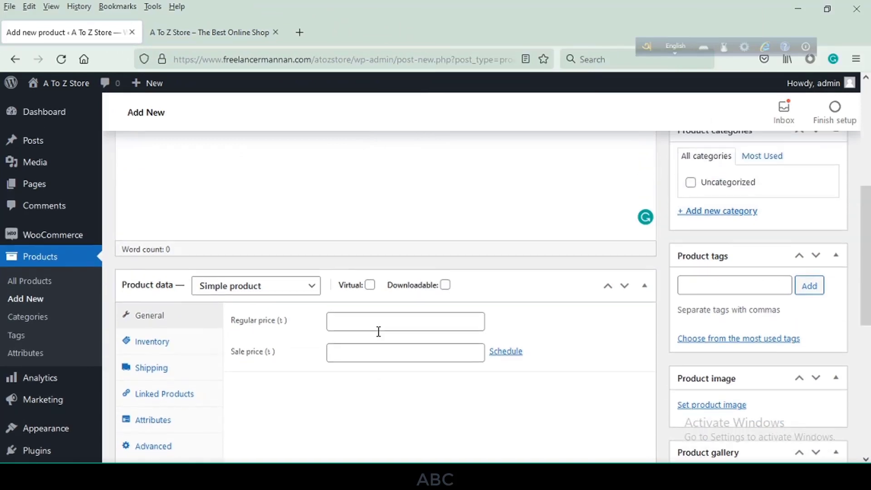
{"action": "scroll", "coordinate": [377, 333], "scroll_direction": "up", "scroll_amount": 2}
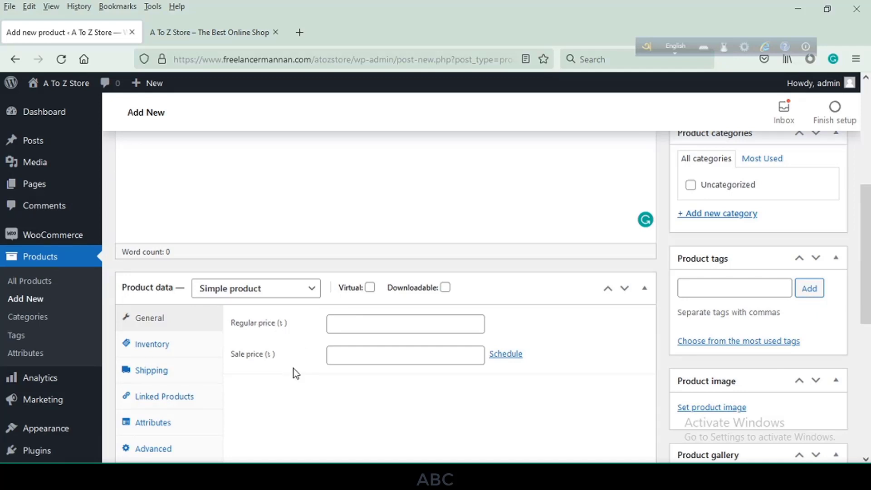
Search Google for "copyright free images download" in a new browser tab.
{"action": "left_click", "coordinate": [299, 32]}
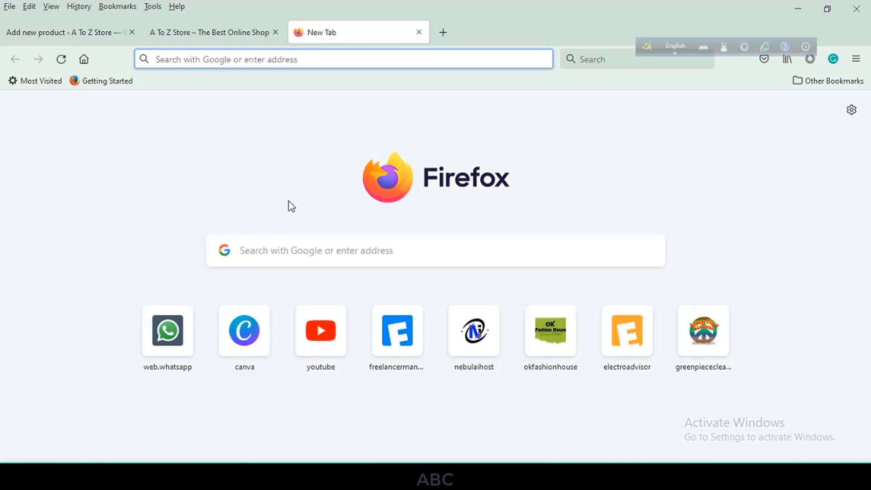
{"action": "left_click", "coordinate": [290, 251]}
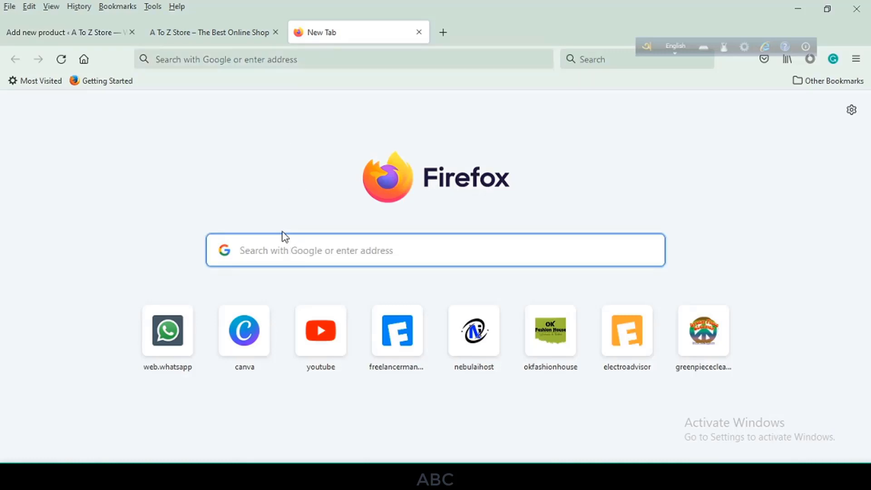
{"action": "type", "text": "copyright free i"}
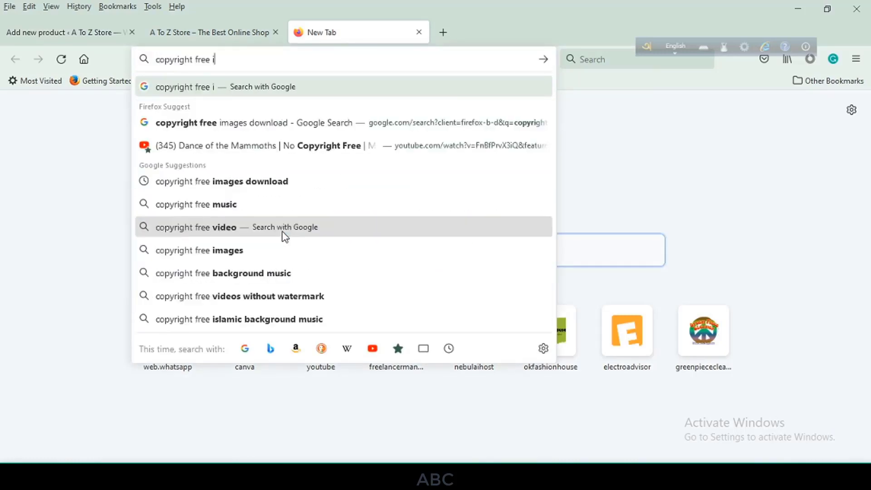
{"action": "type", "text": "mages do"}
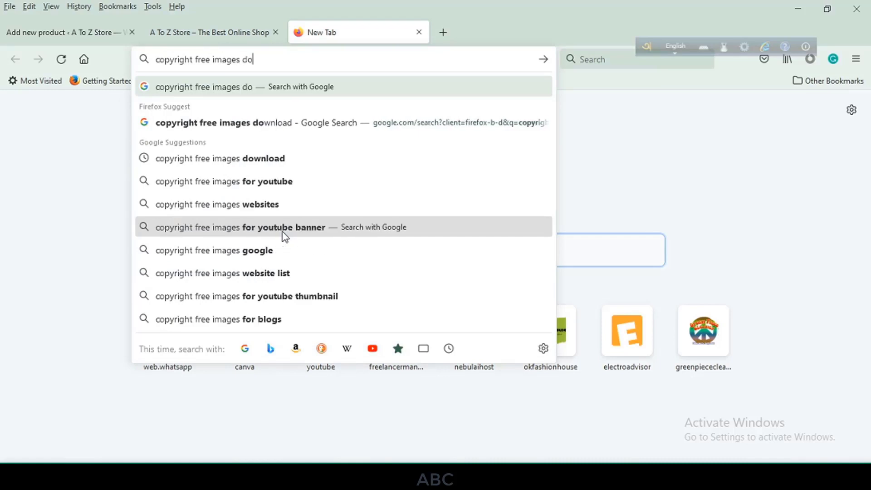
{"action": "type", "text": "wnload"}
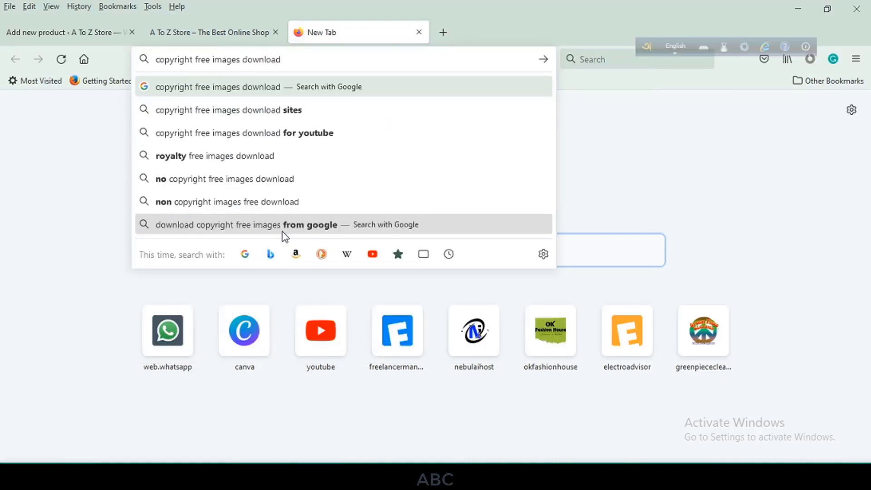
{"action": "key", "text": "Return"}
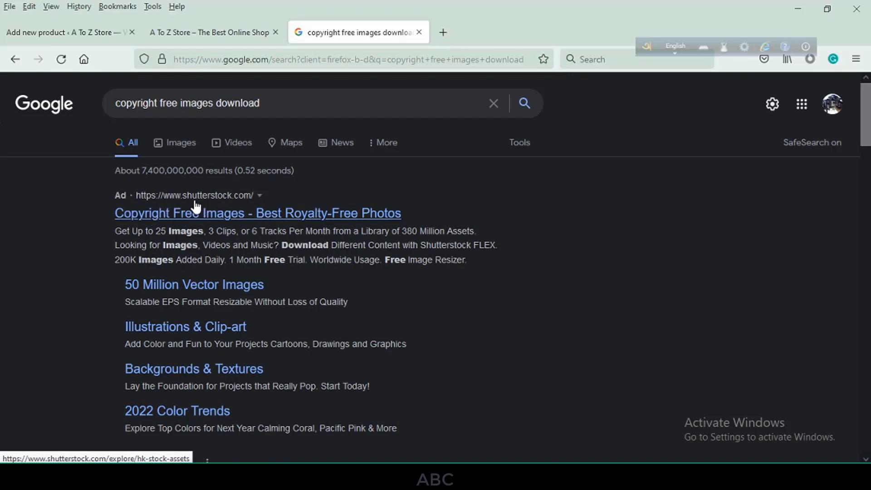
Review the free image sites among the search results and open the Pexels "Free Stock Photos" result in a separate tab.
{"action": "scroll", "coordinate": [253, 208], "scroll_direction": "down", "scroll_amount": 2}
{"action": "scroll", "coordinate": [273, 207], "scroll_direction": "down", "scroll_amount": 2}
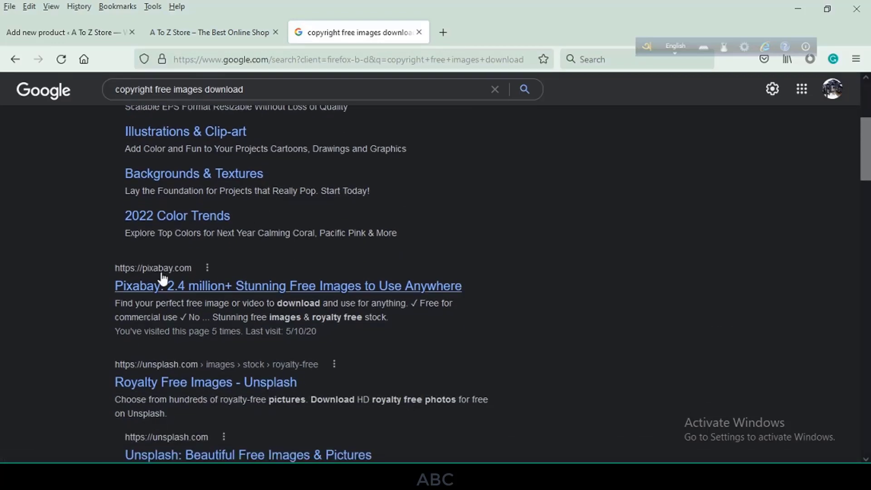
{"action": "scroll", "coordinate": [247, 284], "scroll_direction": "down", "scroll_amount": 1}
{"action": "scroll", "coordinate": [246, 285], "scroll_direction": "down", "scroll_amount": 3}
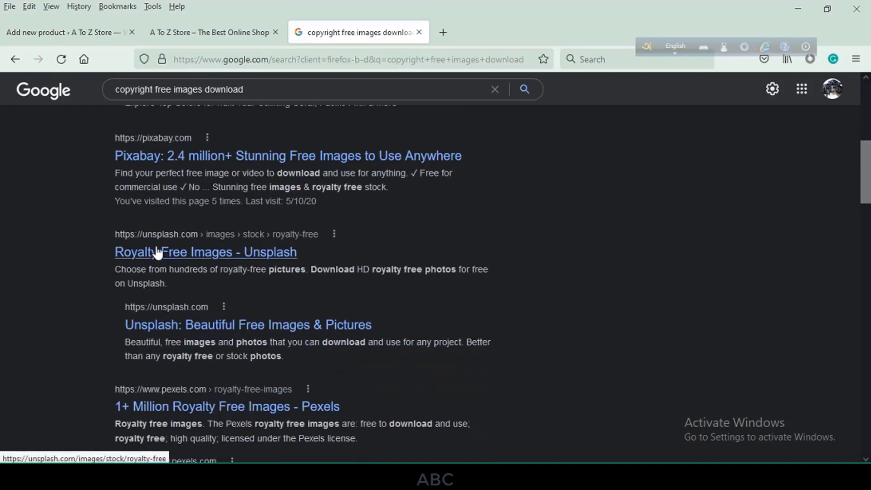
{"action": "scroll", "coordinate": [267, 264], "scroll_direction": "down", "scroll_amount": 2}
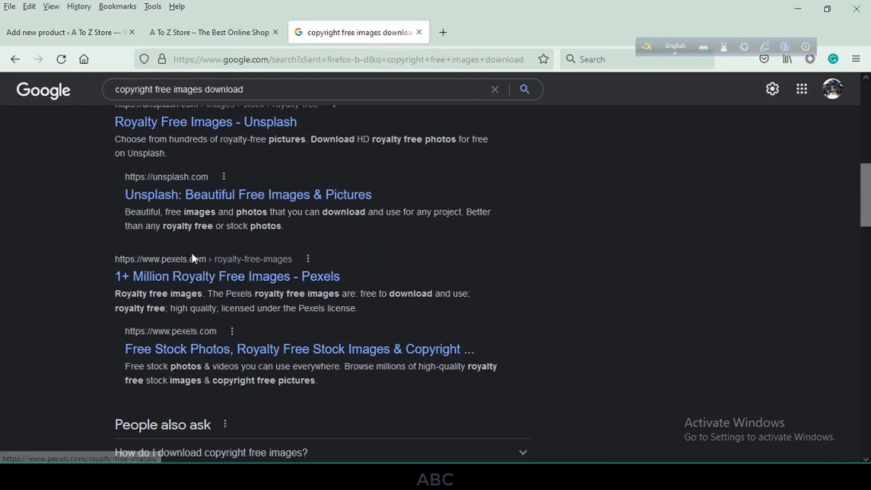
{"action": "scroll", "coordinate": [272, 295], "scroll_direction": "up", "scroll_amount": 8}
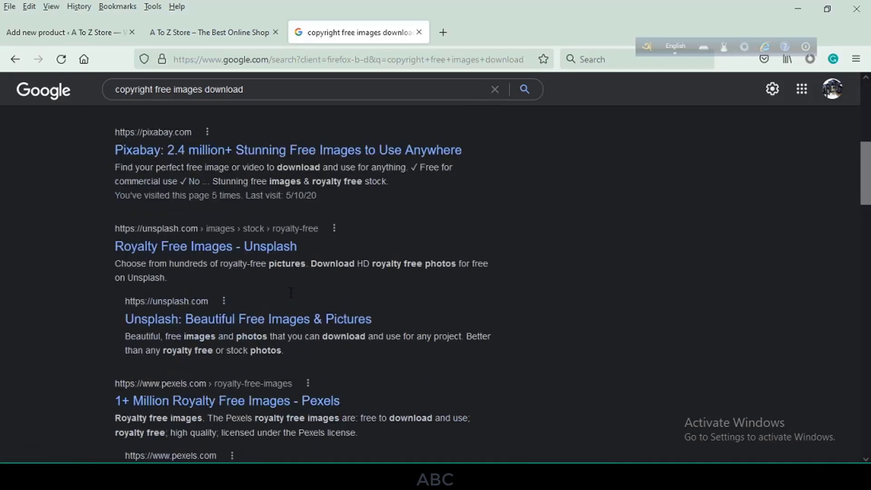
{"action": "scroll", "coordinate": [298, 275], "scroll_direction": "down", "scroll_amount": 8}
{"action": "right_click", "coordinate": [204, 351]}
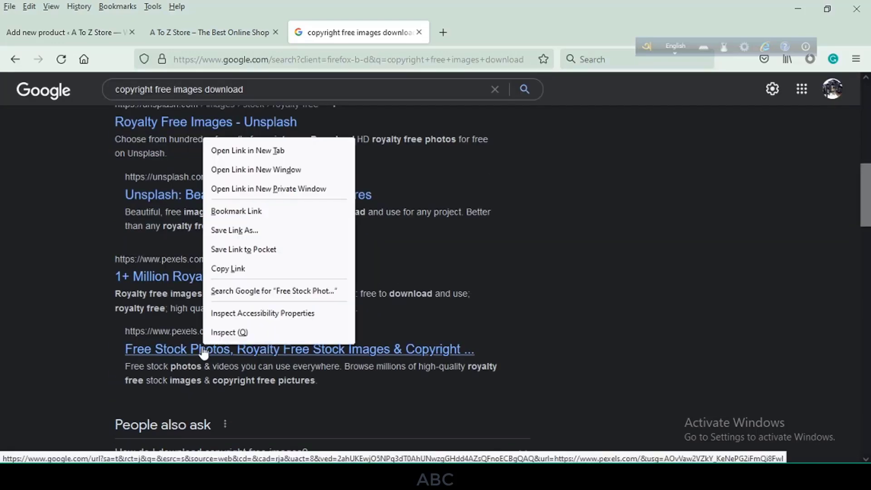
{"action": "left_click", "coordinate": [260, 148]}
Open the Unsplash "Royalty Free Images" result and the Pixabay result in separate tabs.
{"action": "scroll", "coordinate": [258, 273], "scroll_direction": "up", "scroll_amount": 4}
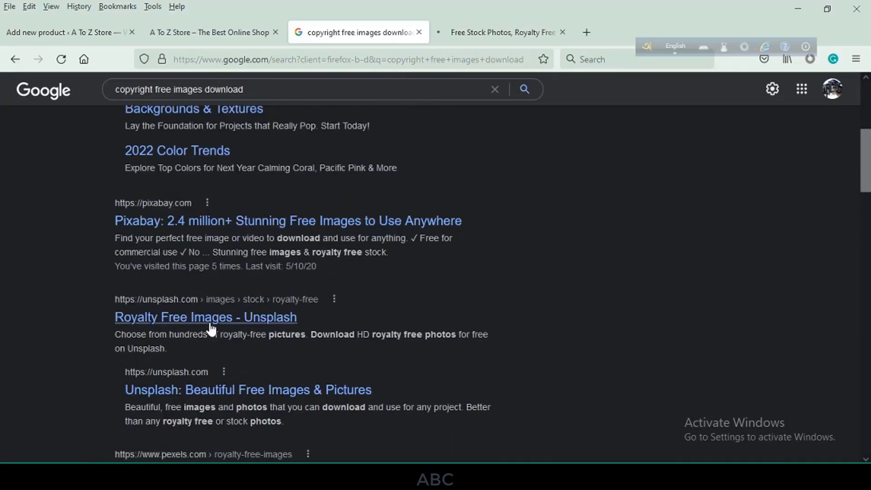
{"action": "right_click", "coordinate": [176, 317]}
{"action": "left_click", "coordinate": [219, 116]}
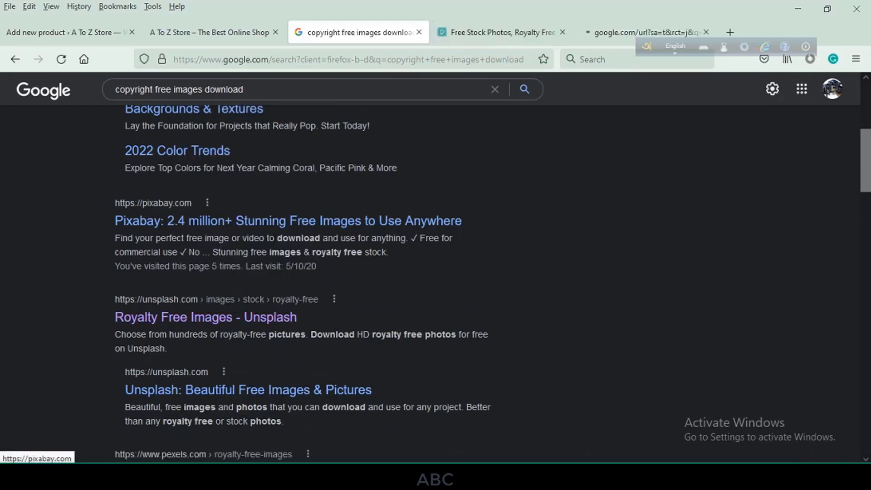
{"action": "scroll", "coordinate": [178, 282], "scroll_direction": "up", "scroll_amount": 1}
{"action": "right_click", "coordinate": [179, 282]}
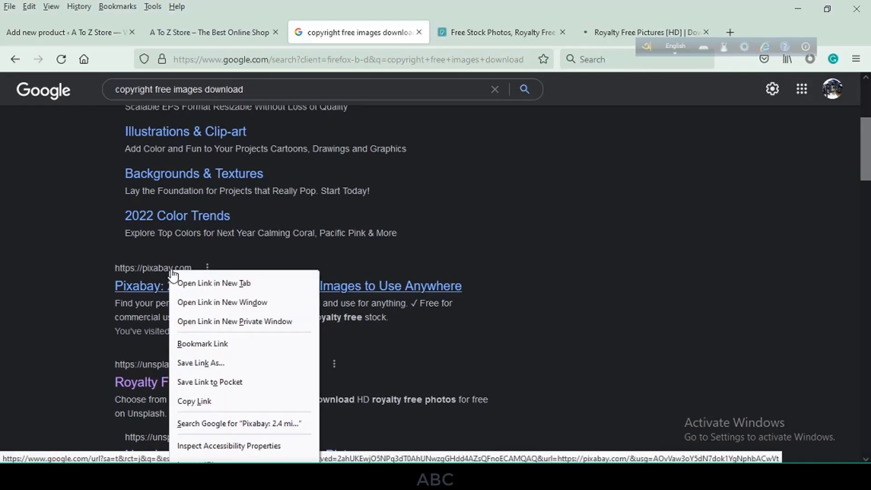
{"action": "left_click", "coordinate": [191, 284]}
Open the Shutterstock "Copyright Free Images" ad result in a separate tab.
{"action": "scroll", "coordinate": [265, 272], "scroll_direction": "up", "scroll_amount": 4}
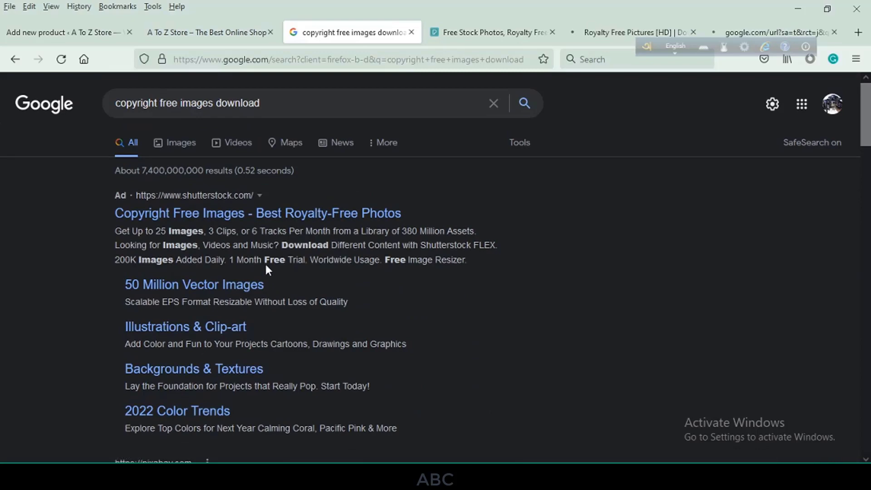
{"action": "right_click", "coordinate": [215, 211]}
{"action": "left_click", "coordinate": [261, 225]}
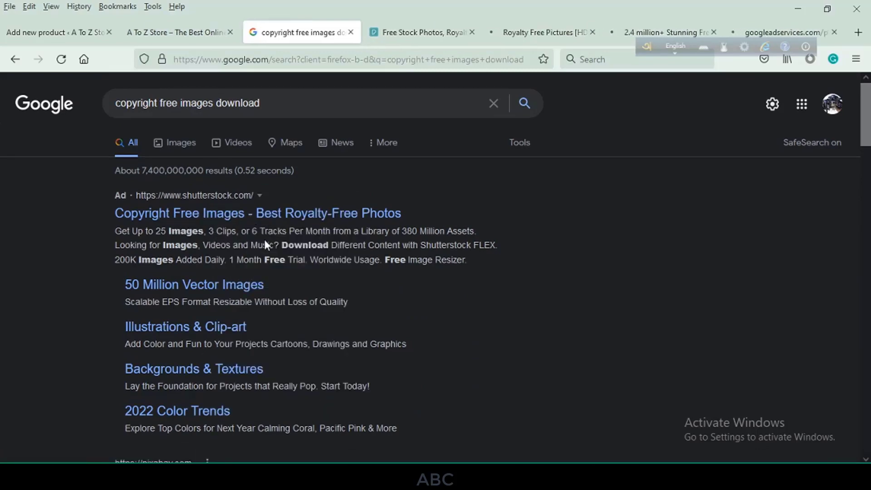
Switch to the opened Pexels page and look through the free stock photos on its home page.
{"action": "left_click", "coordinate": [781, 32]}
{"action": "left_click", "coordinate": [408, 33]}
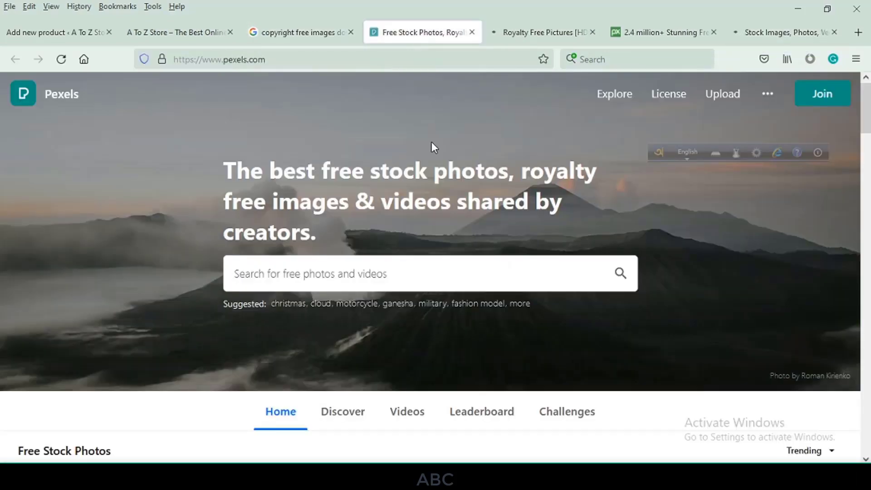
{"action": "scroll", "coordinate": [423, 226], "scroll_direction": "down", "scroll_amount": 10}
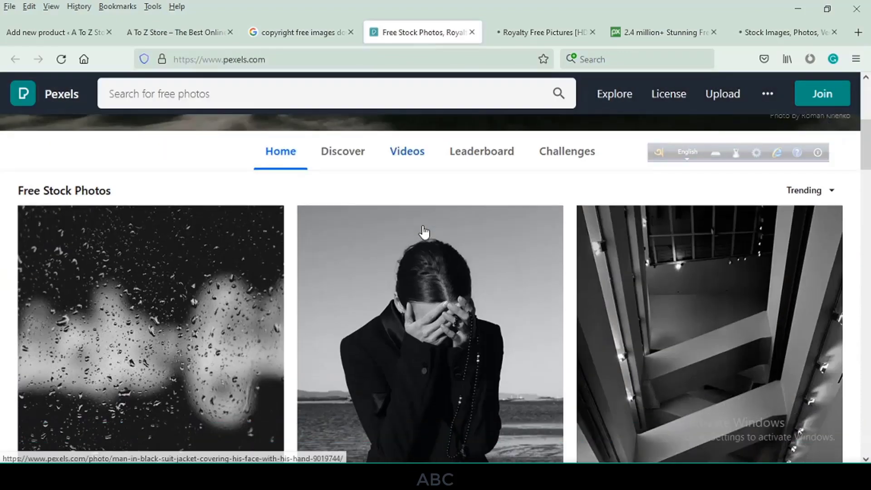
{"action": "scroll", "coordinate": [425, 232], "scroll_direction": "down", "scroll_amount": 14}
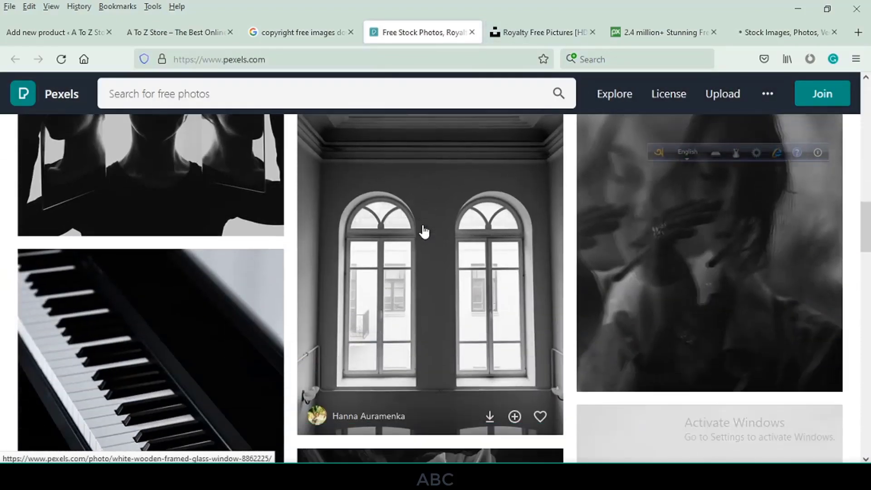
{"action": "scroll", "coordinate": [424, 227], "scroll_direction": "up", "scroll_amount": 20}
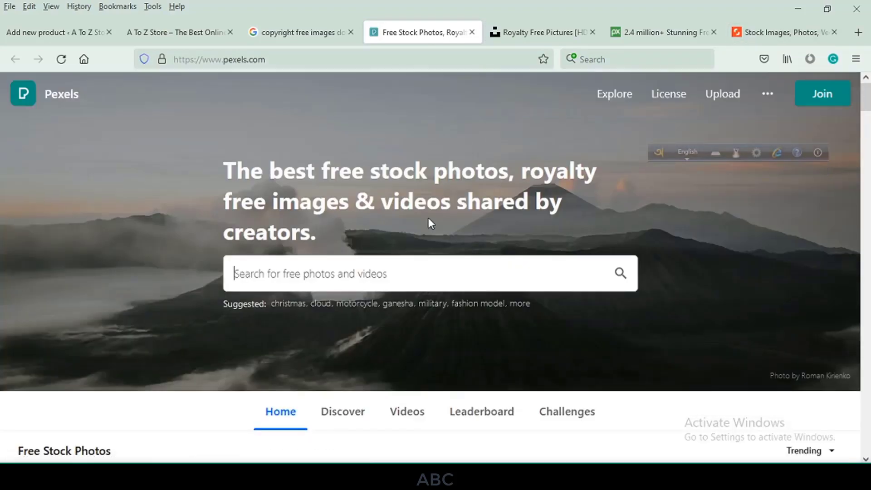
Search Pexels for "tshirt" photos.
{"action": "left_click", "coordinate": [342, 270]}
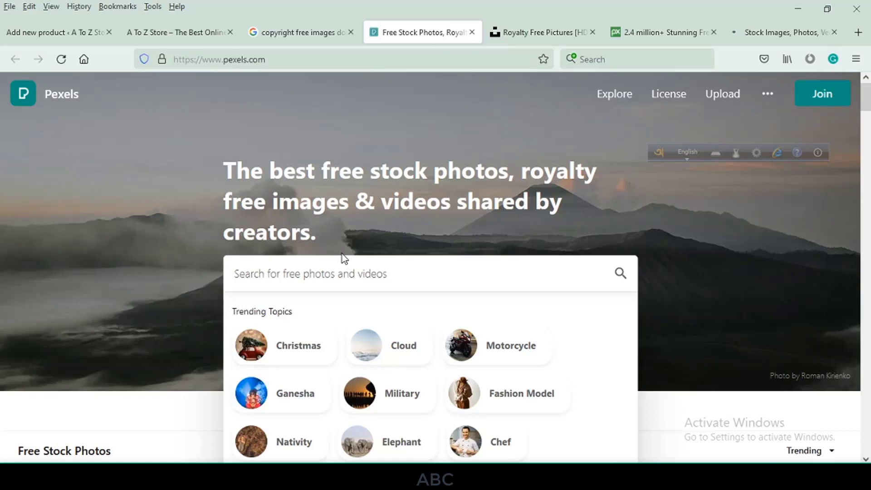
{"action": "type", "text": "t"}
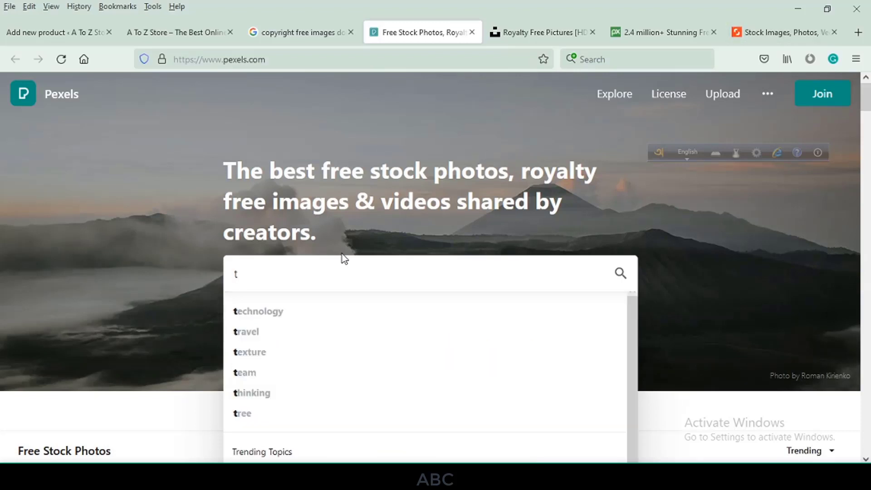
{"action": "type", "text": "shirt"}
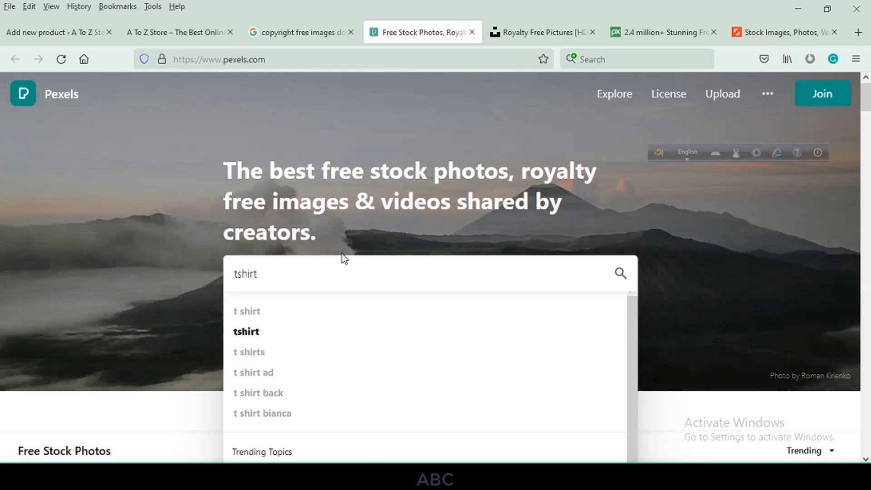
{"action": "key", "text": "Return"}
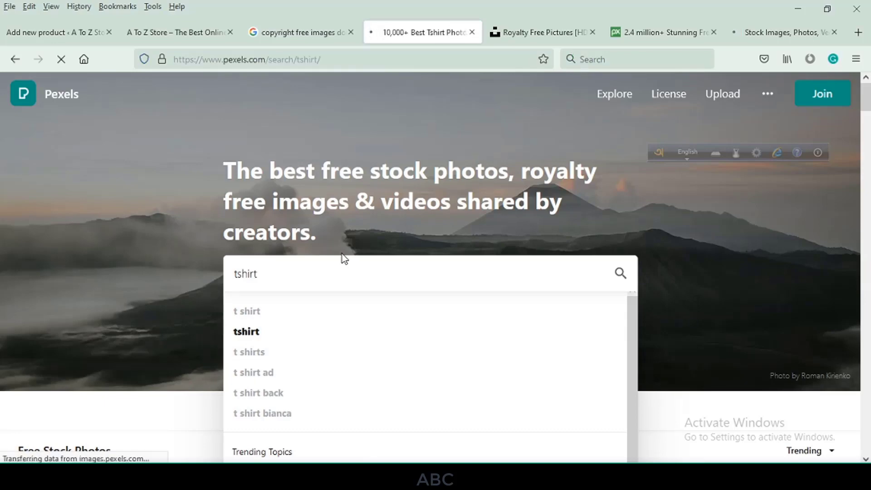
Look through the Pexels tshirt photos for images suitable for a sample product.
{"action": "scroll", "coordinate": [369, 258], "scroll_direction": "down", "scroll_amount": 15}
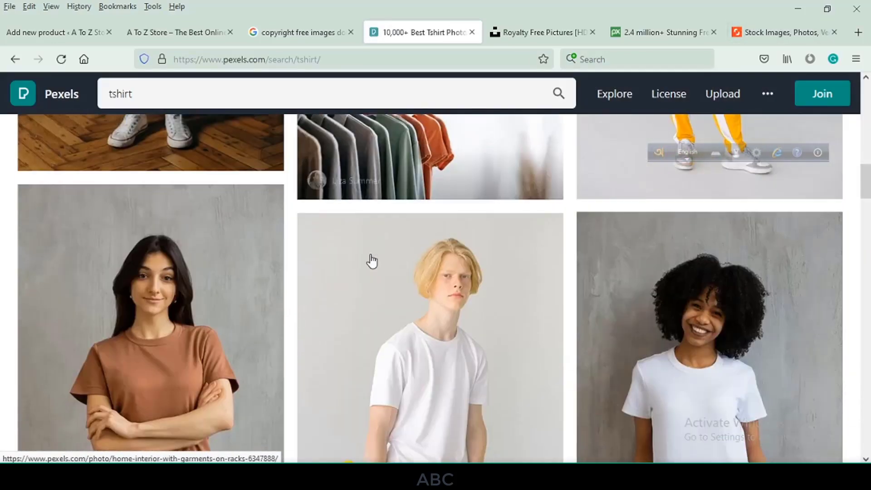
{"action": "scroll", "coordinate": [372, 261], "scroll_direction": "down", "scroll_amount": 2}
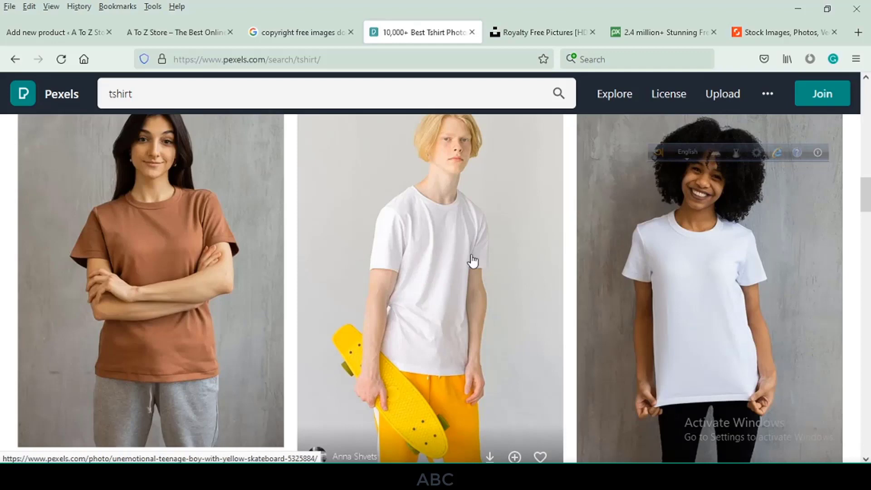
{"action": "scroll", "coordinate": [471, 261], "scroll_direction": "down", "scroll_amount": 8}
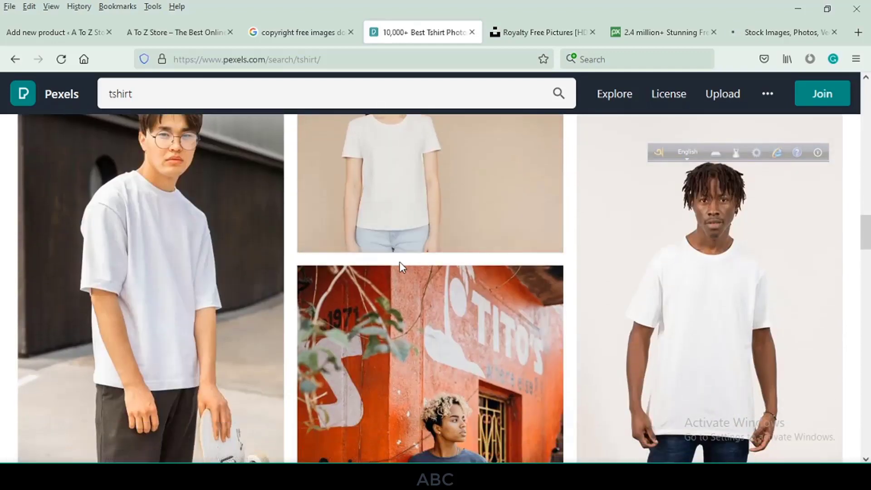
{"action": "scroll", "coordinate": [402, 265], "scroll_direction": "down", "scroll_amount": 5}
{"action": "scroll", "coordinate": [409, 270], "scroll_direction": "up", "scroll_amount": 15}
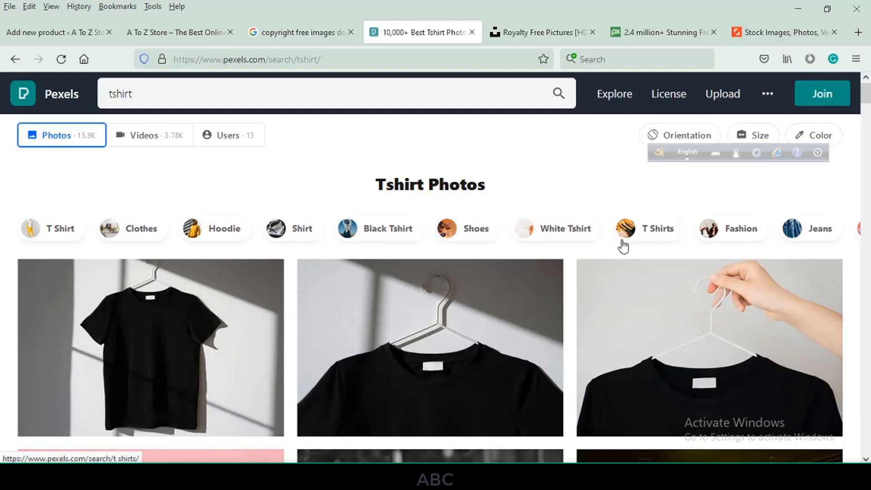
{"action": "scroll", "coordinate": [633, 260], "scroll_direction": "down", "scroll_amount": 3}
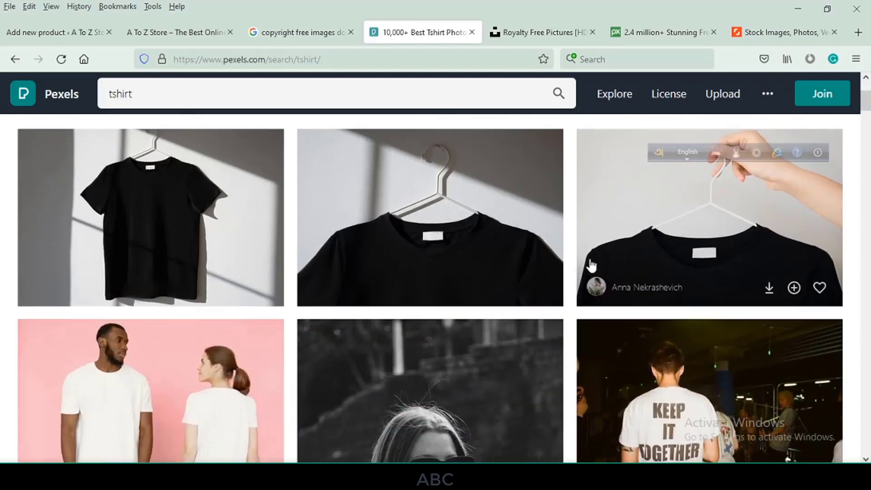
{"action": "scroll", "coordinate": [296, 267], "scroll_direction": "down", "scroll_amount": 7}
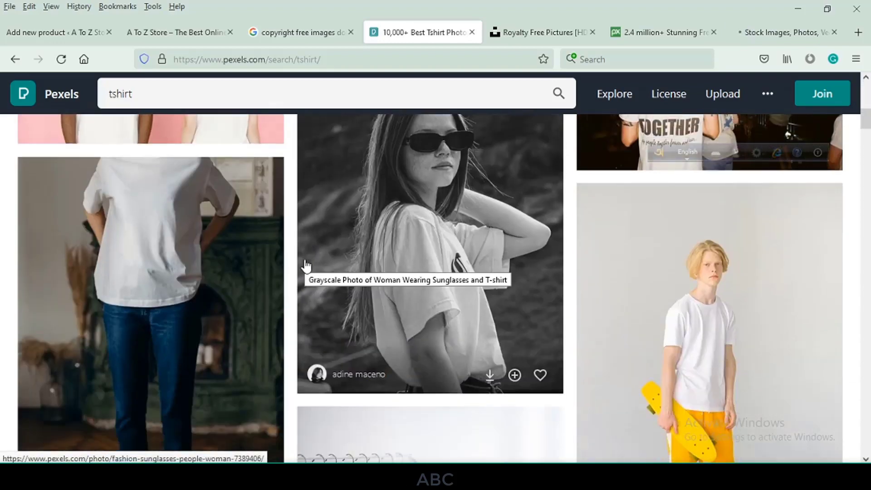